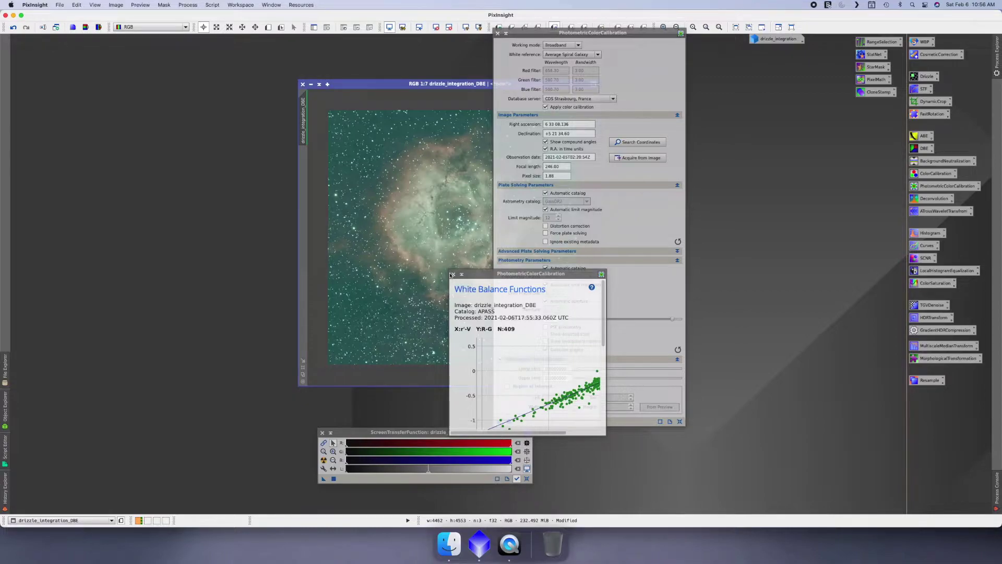
# - Close the White Balance Functions plot and the PhotometricColorCalibration dialog
pyautogui.click(454, 275)
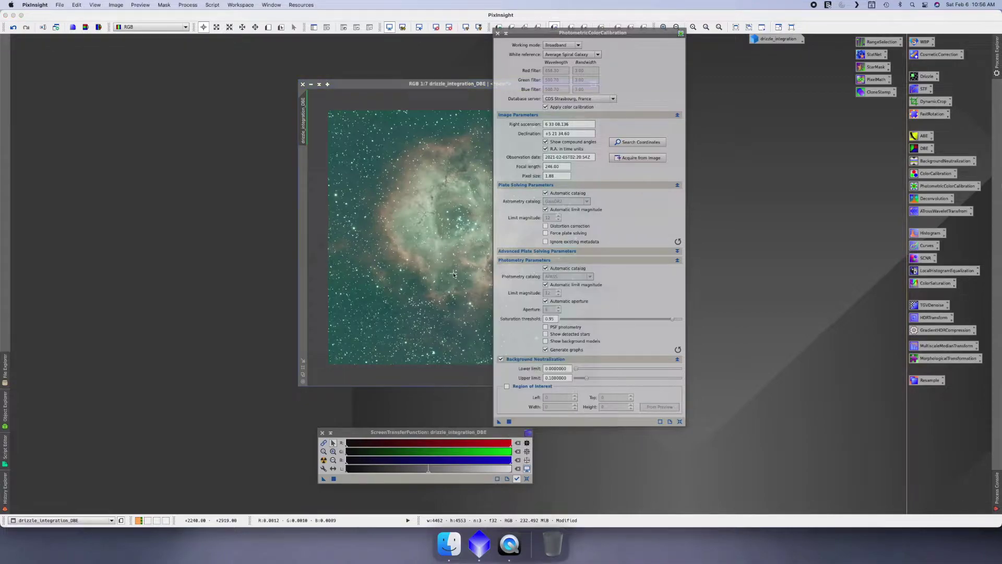
pyautogui.click(498, 34)
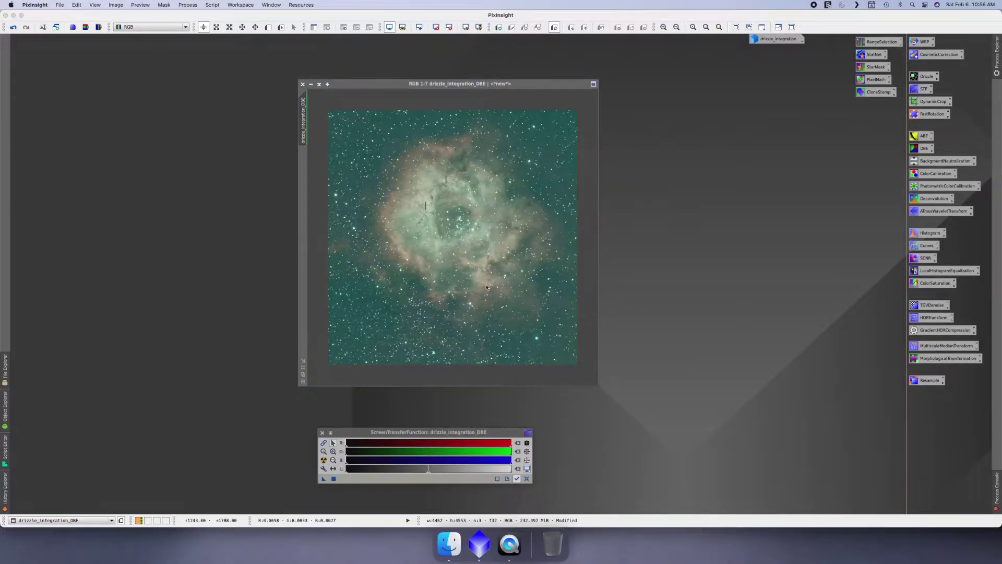
# - Recompute the STF auto-stretch so the background turns neutral and the nebula reddish
pyautogui.click(323, 460)
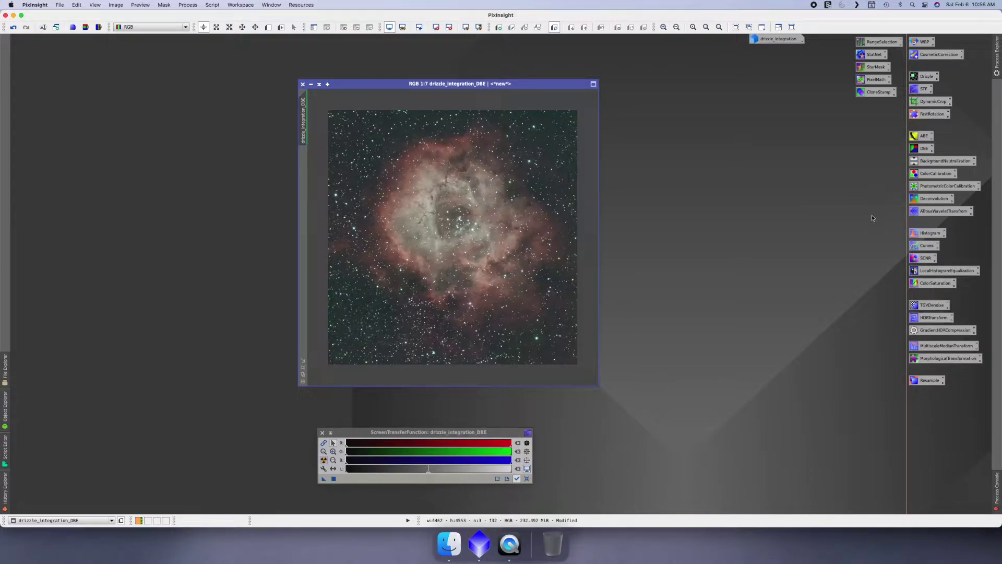
# - Apply ATrousWaveletTransform noise reduction (threshold 3.000, amount 0.25) to drizzle_integration_DBE
pyautogui.doubleClick(943, 212)
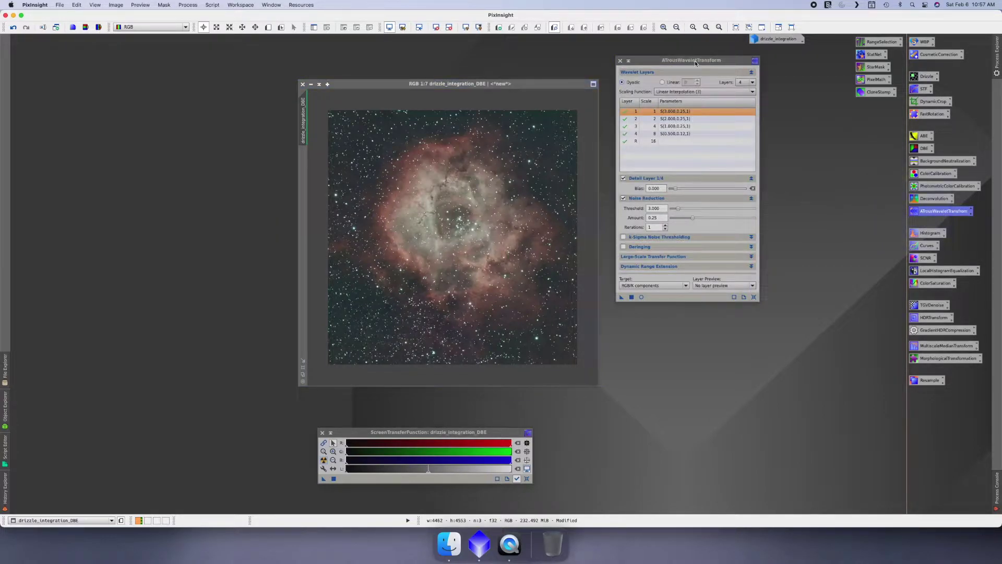
pyautogui.moveTo(695, 63); pyautogui.dragTo(695, 77)
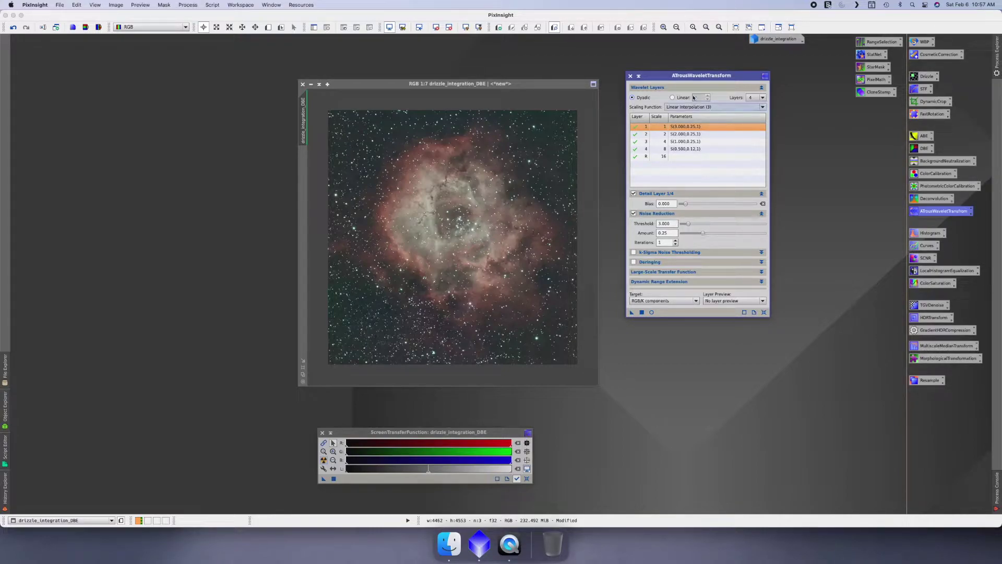
pyautogui.moveTo(703, 75); pyautogui.dragTo(729, 73)
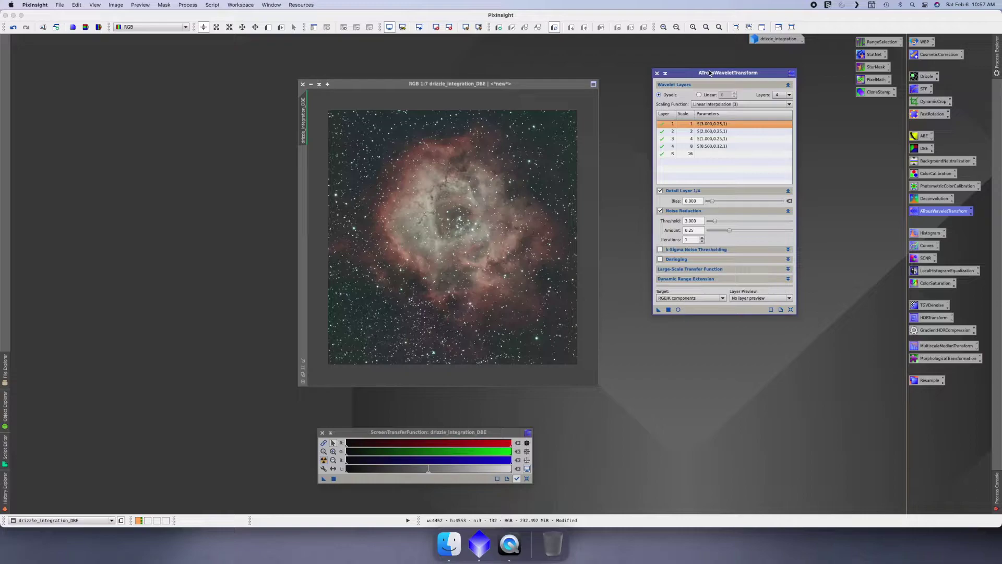
pyautogui.moveTo(719, 73); pyautogui.dragTo(715, 72)
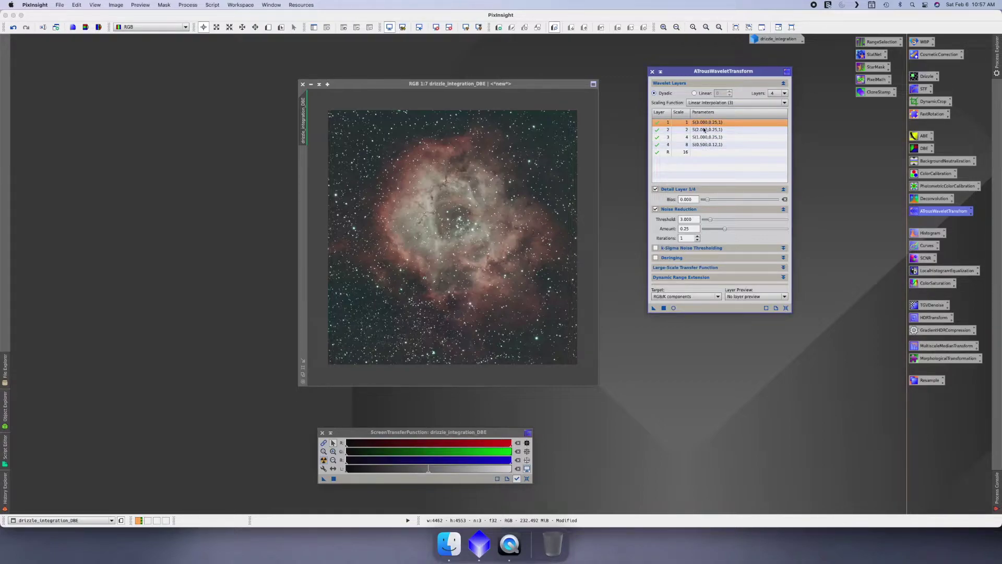
pyautogui.click(656, 209)
pyautogui.moveTo(653, 314); pyautogui.dragTo(517, 146)
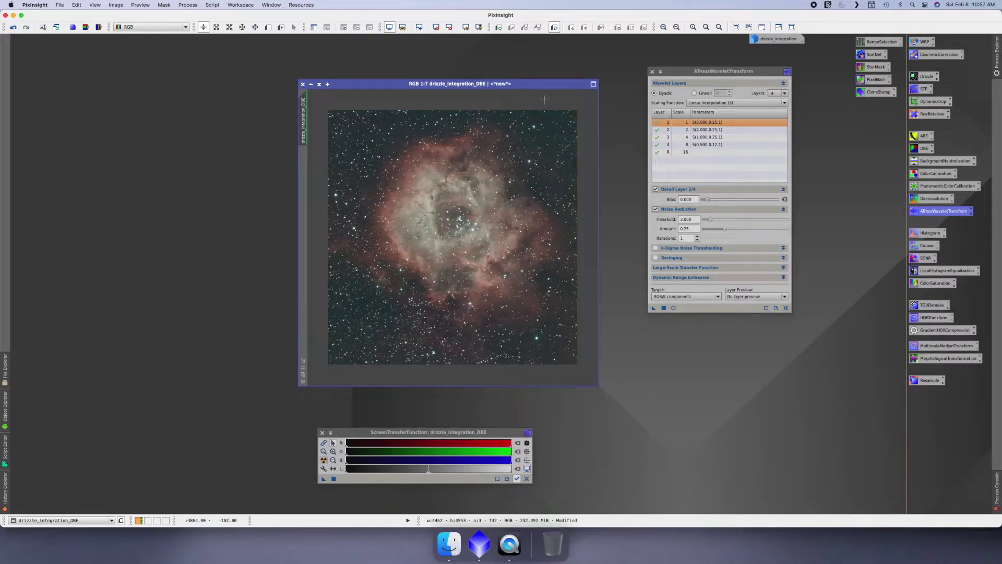
pyautogui.press('super+1')
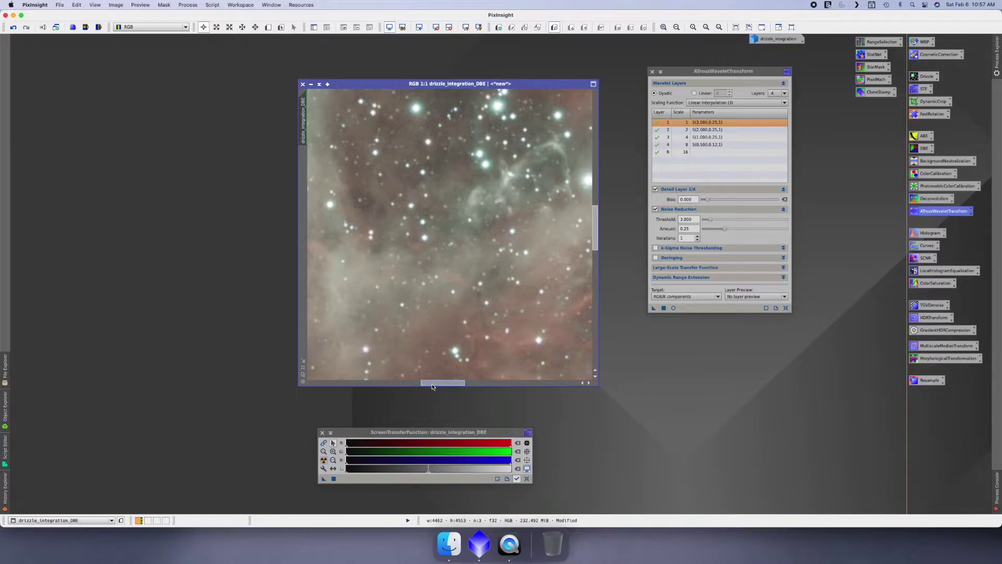
# - Pan the 1:1 view and review the PhotometricColorCalibration and ATrousWaveletTransform history entries
pyautogui.moveTo(443, 382); pyautogui.dragTo(325, 380)
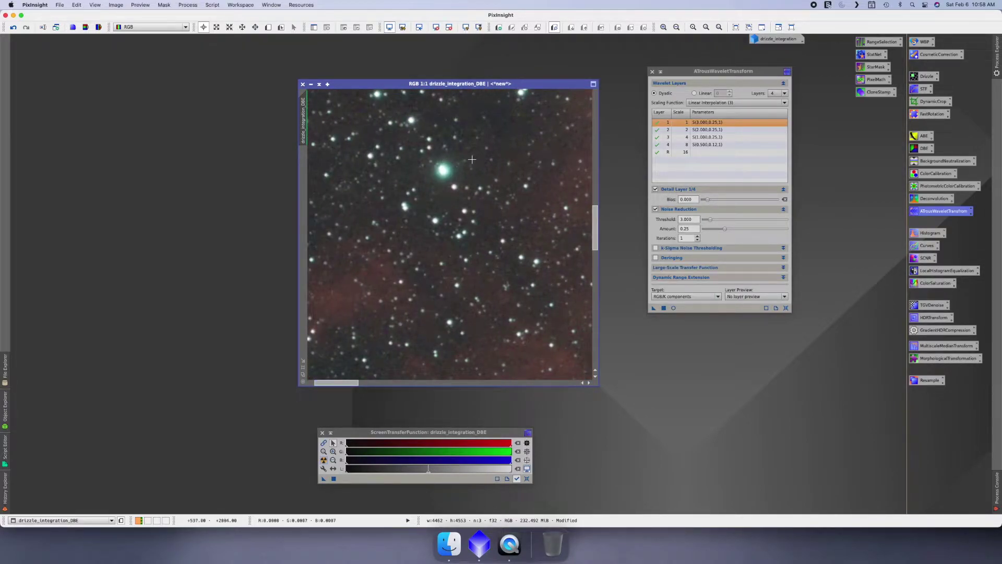
pyautogui.click(7, 483)
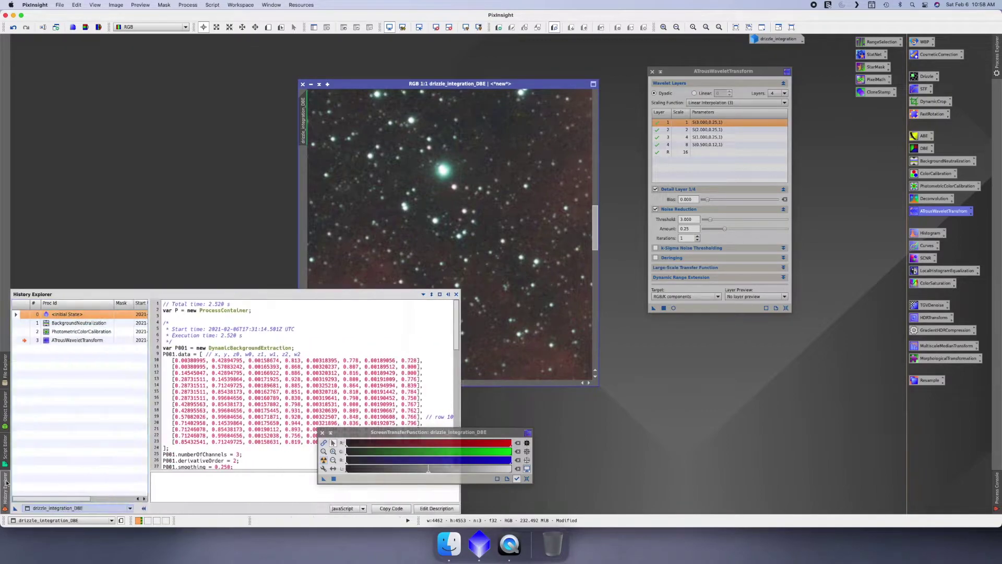
pyautogui.click(25, 333)
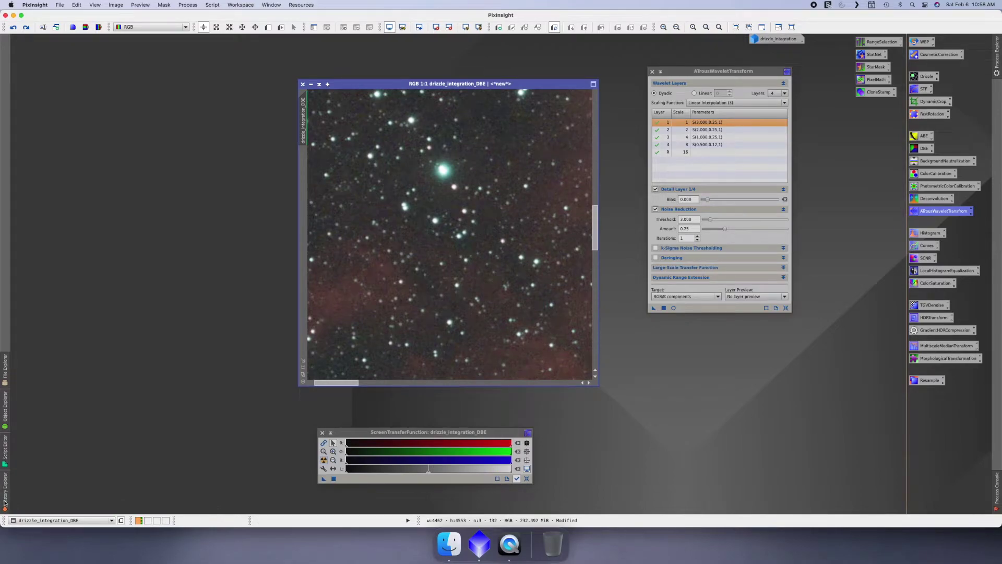
pyautogui.moveTo(14, 491)
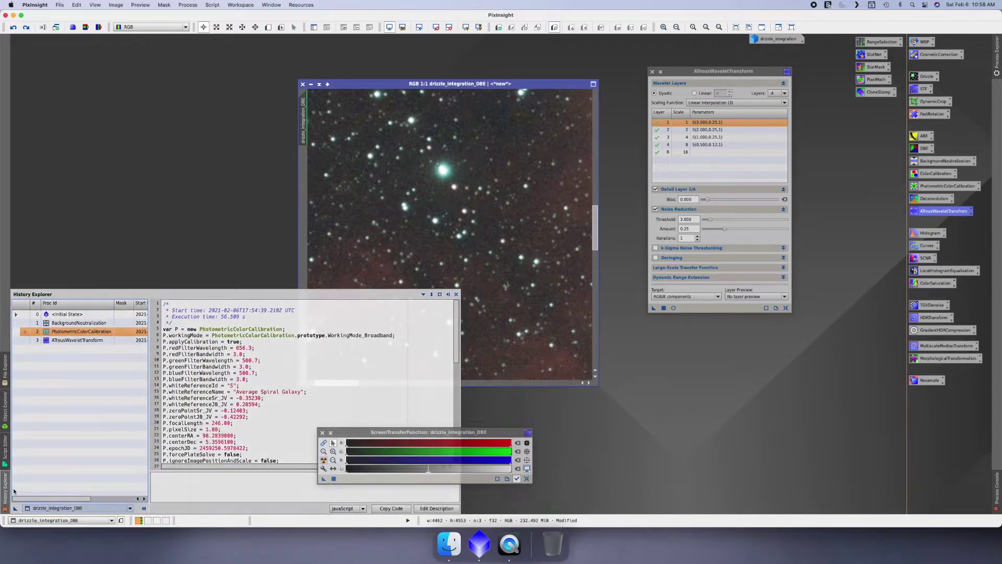
pyautogui.click(27, 341)
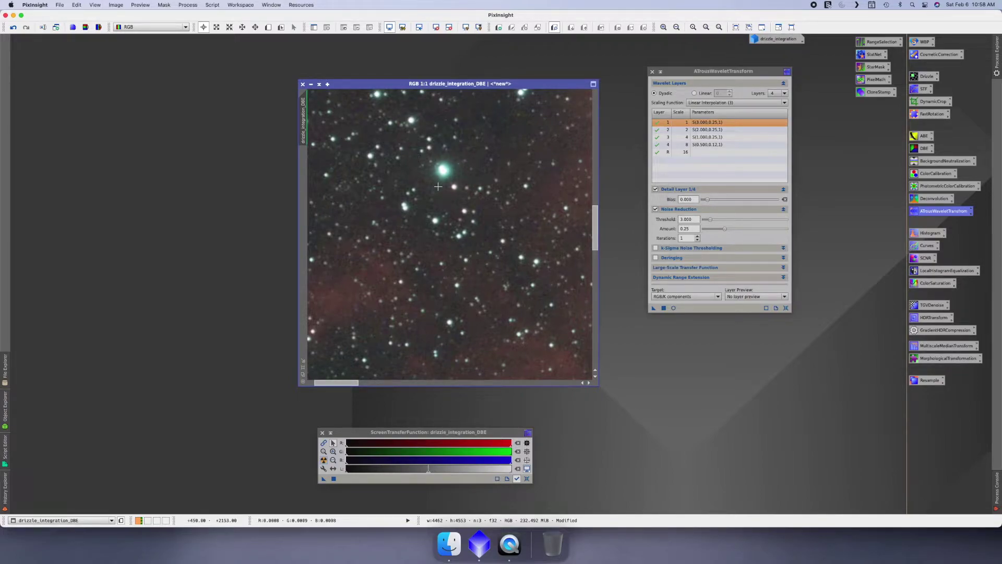
# - Close the ATrousWaveletTransform window
pyautogui.click(651, 73)
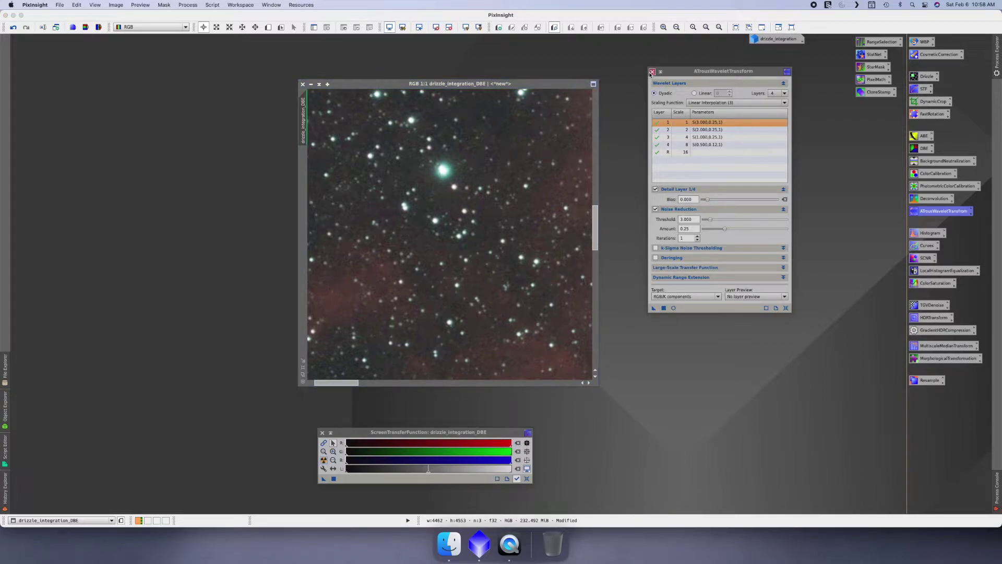
pyautogui.click(651, 72)
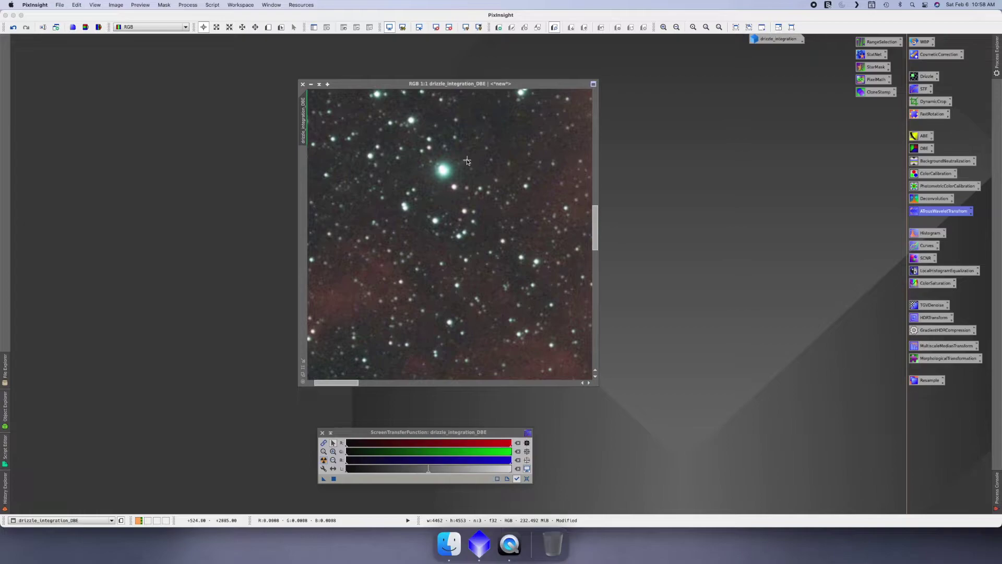
pyautogui.scroll(-7, 468, 161)
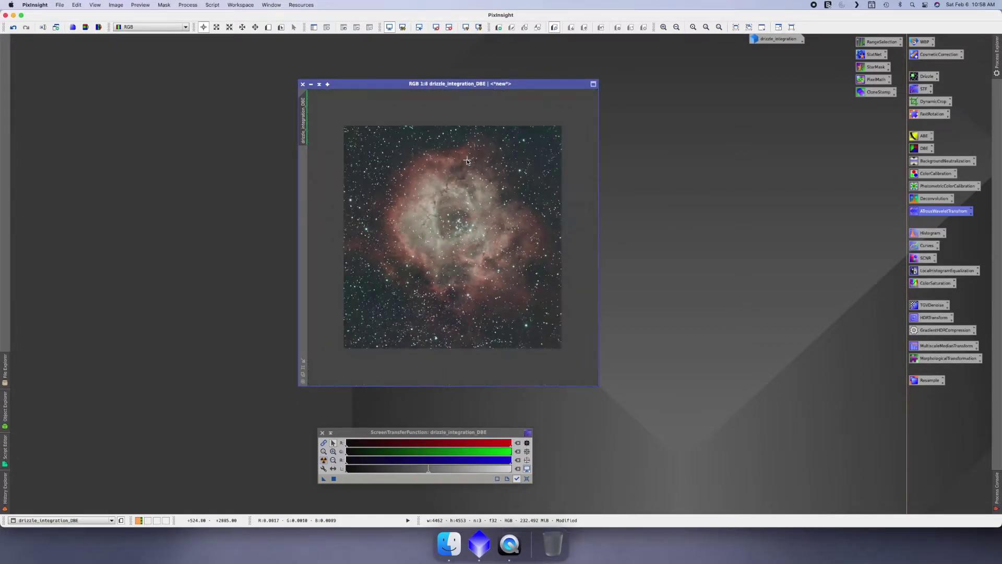
pyautogui.scroll(1, 467, 161)
pyautogui.scroll(1, 467, 162)
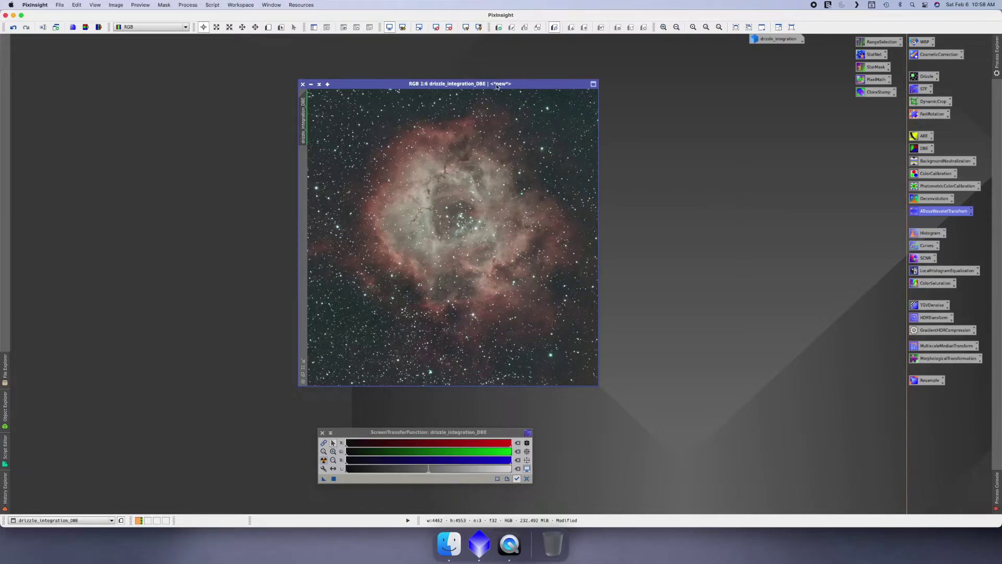
# - Reset the screen stretch so the image shows linear, and close ScreenTransferFunction
pyautogui.moveTo(496, 84); pyautogui.dragTo(434, 80)
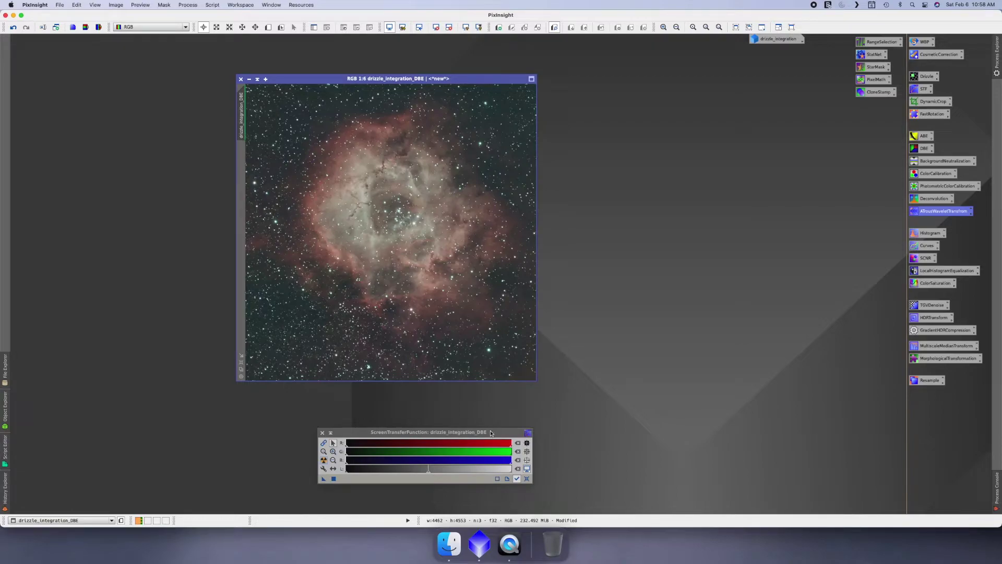
pyautogui.click(527, 479)
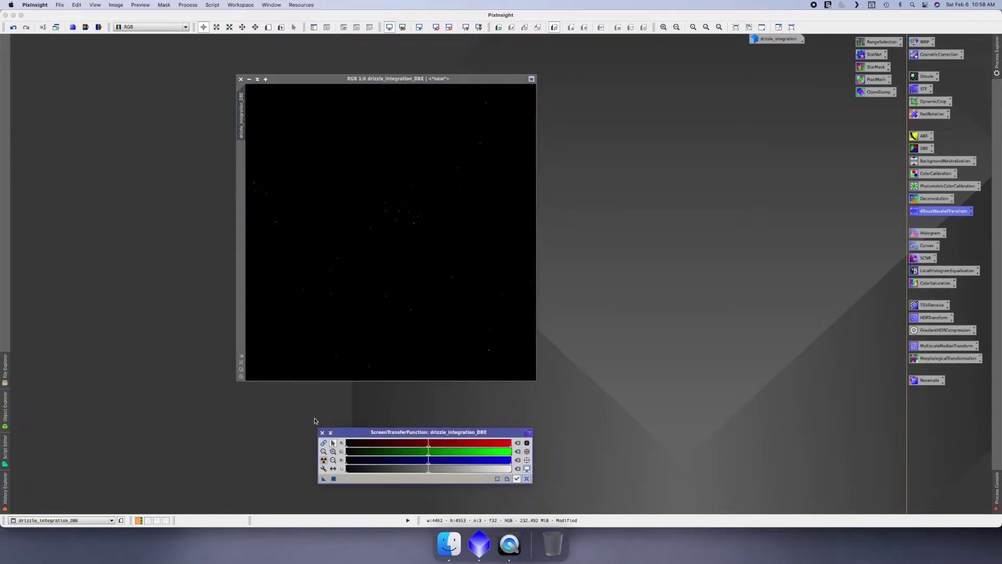
pyautogui.click(322, 433)
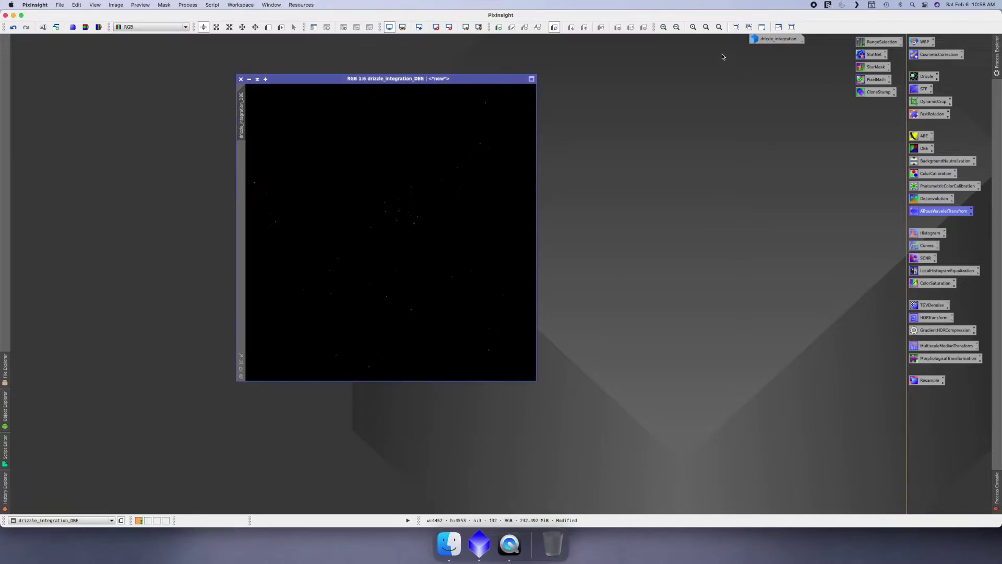
# - Open HistogramTransformation on drizzle_integration_DBE and reset it to defaults (midtones 0.50000000)
pyautogui.doubleClick(924, 237)
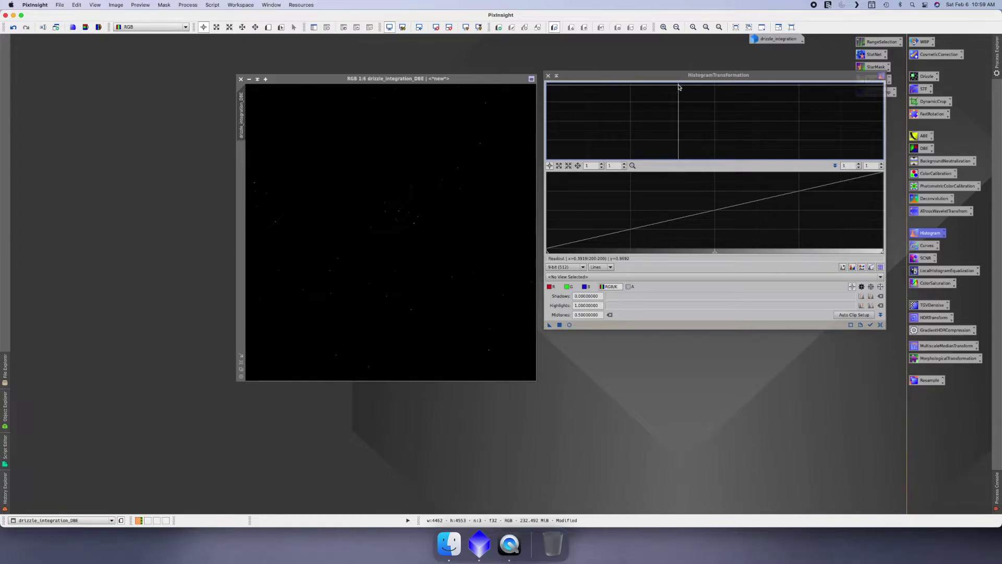
pyautogui.moveTo(705, 79); pyautogui.dragTo(705, 88)
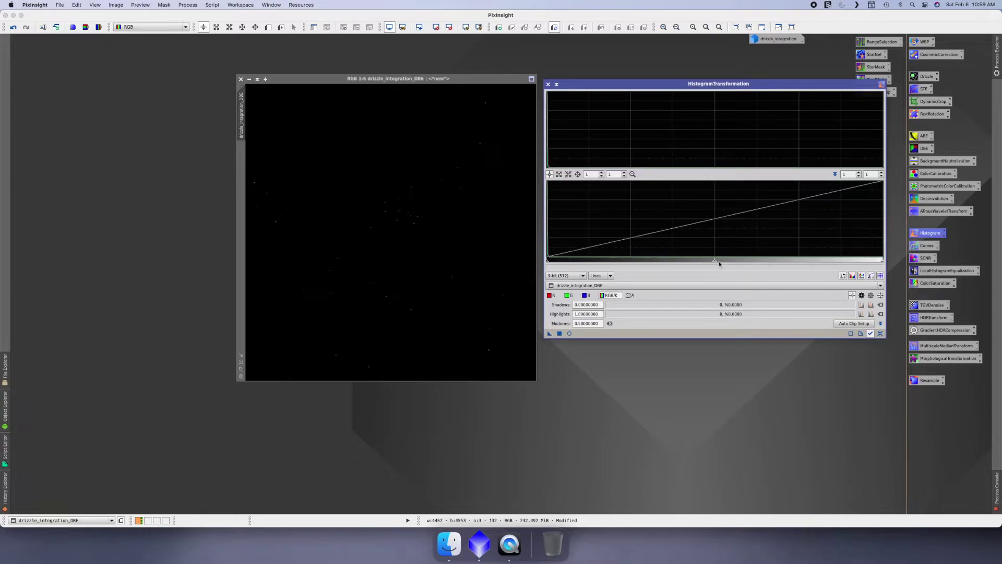
pyautogui.moveTo(719, 261)
pyautogui.mouseDown()
pyautogui.moveTo(684, 262)
pyautogui.moveTo(701, 262)
pyautogui.mouseUp()
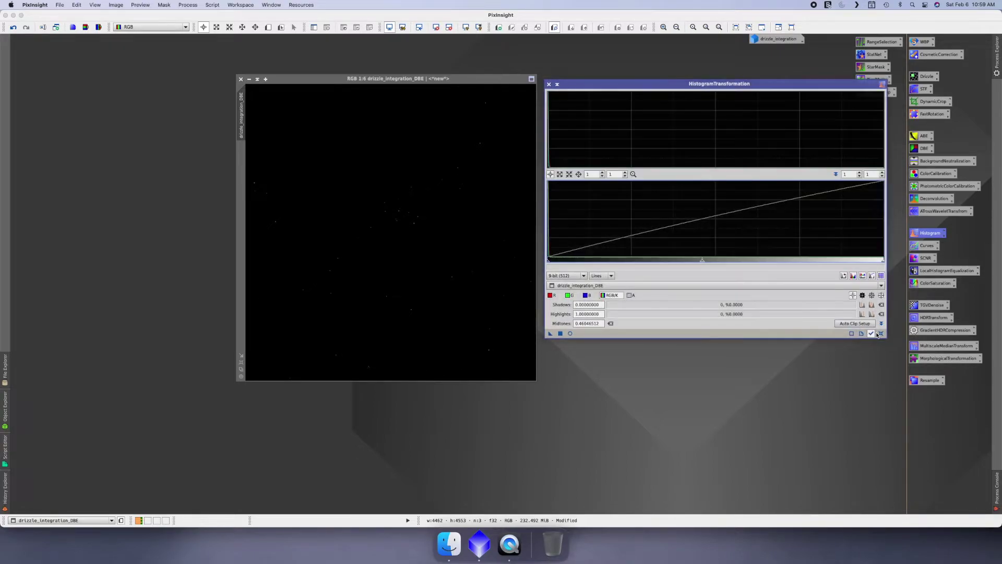
pyautogui.click(870, 334)
pyautogui.click(569, 333)
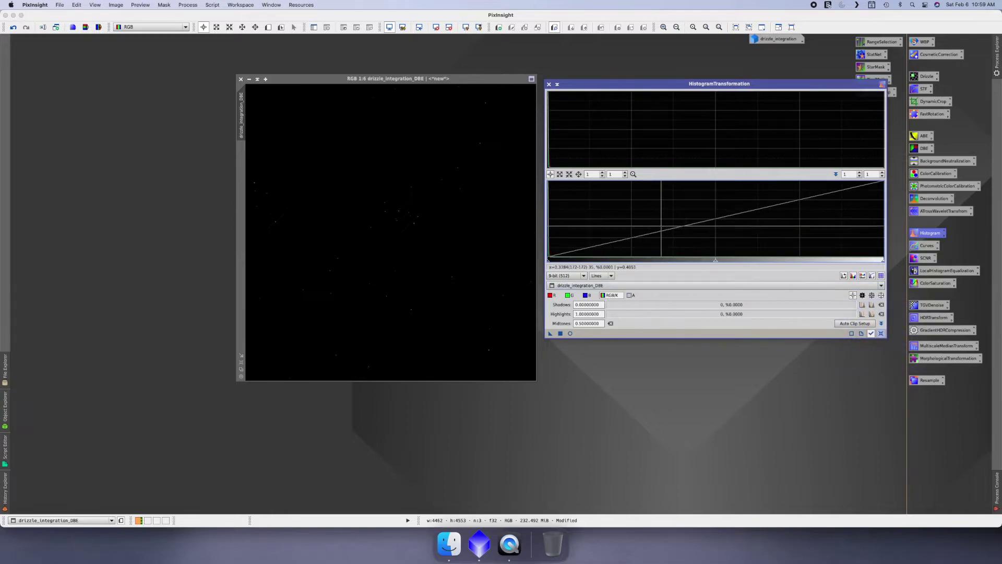
# - In the real-time preview, lower Midtones to about 0.0044 to brighten the nebula
pyautogui.click(570, 333)
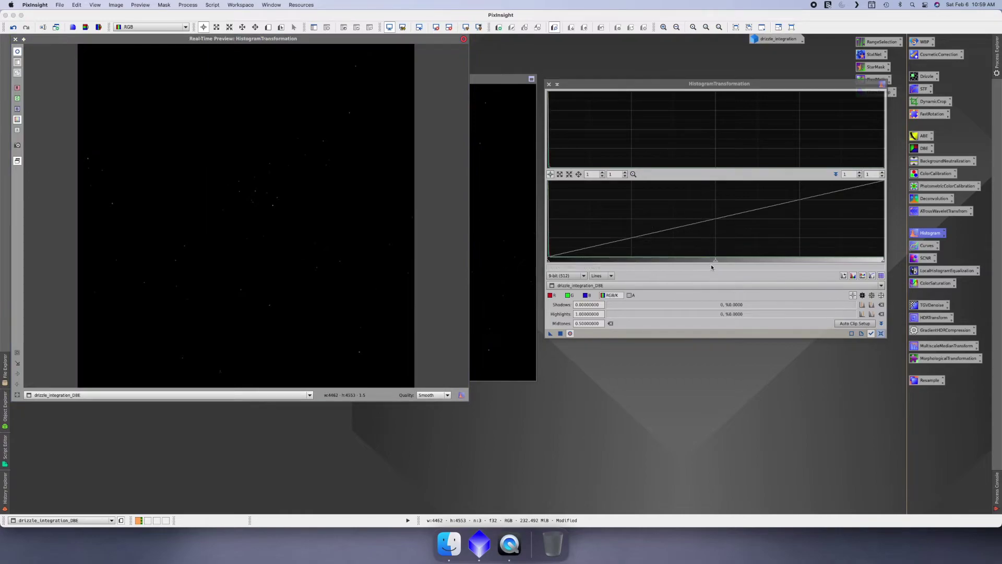
pyautogui.moveTo(715, 264); pyautogui.dragTo(553, 264)
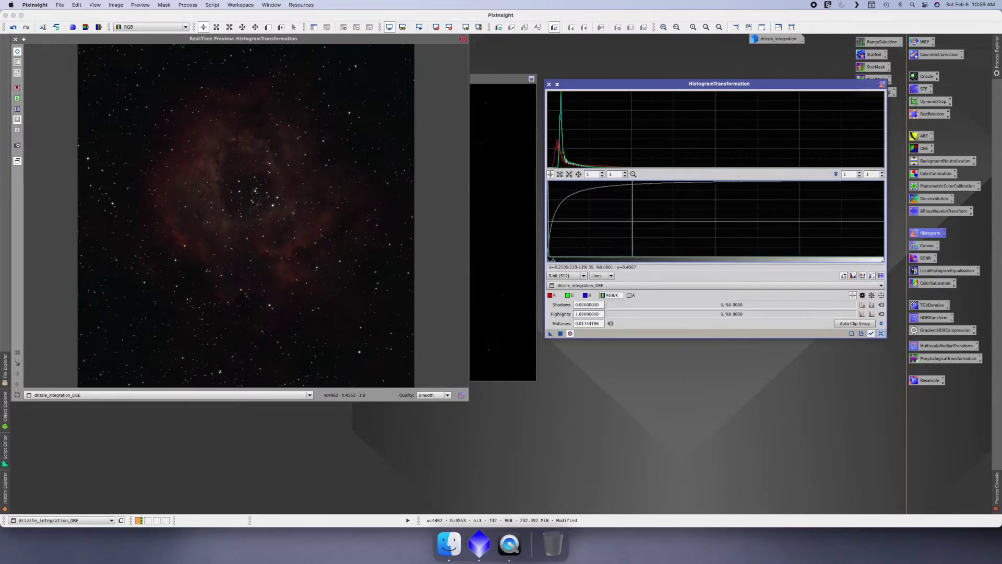
pyautogui.scroll(9, 633, 221)
pyautogui.scroll(9, 632, 221)
pyautogui.scroll(13, 578, 205)
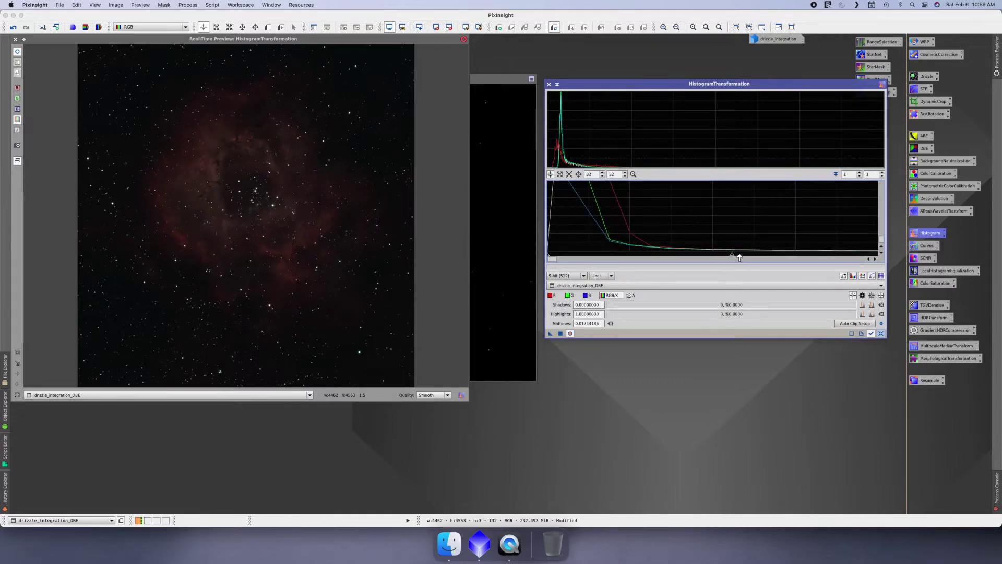
pyautogui.moveTo(733, 256); pyautogui.dragTo(613, 254)
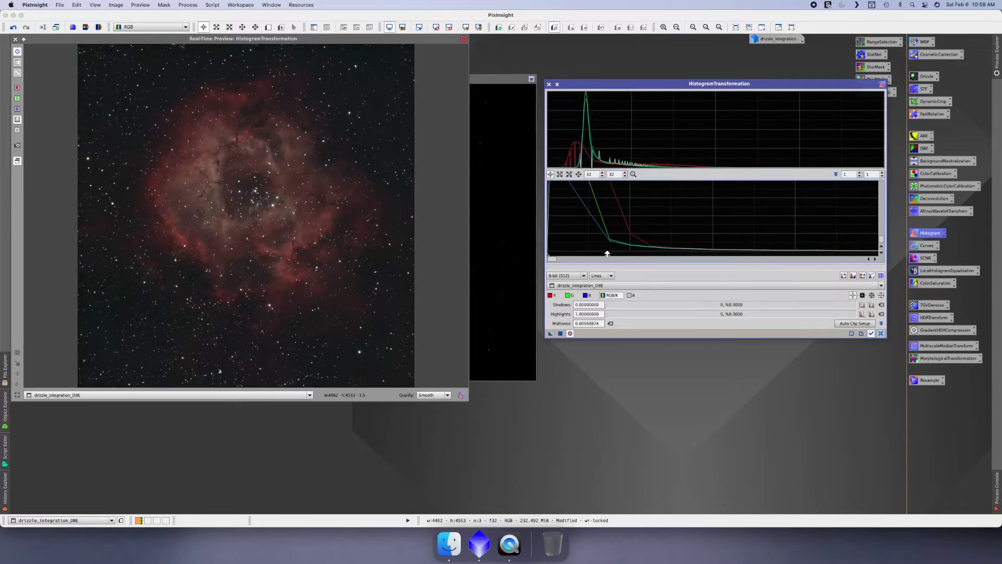
pyautogui.moveTo(607, 254); pyautogui.dragTo(596, 254)
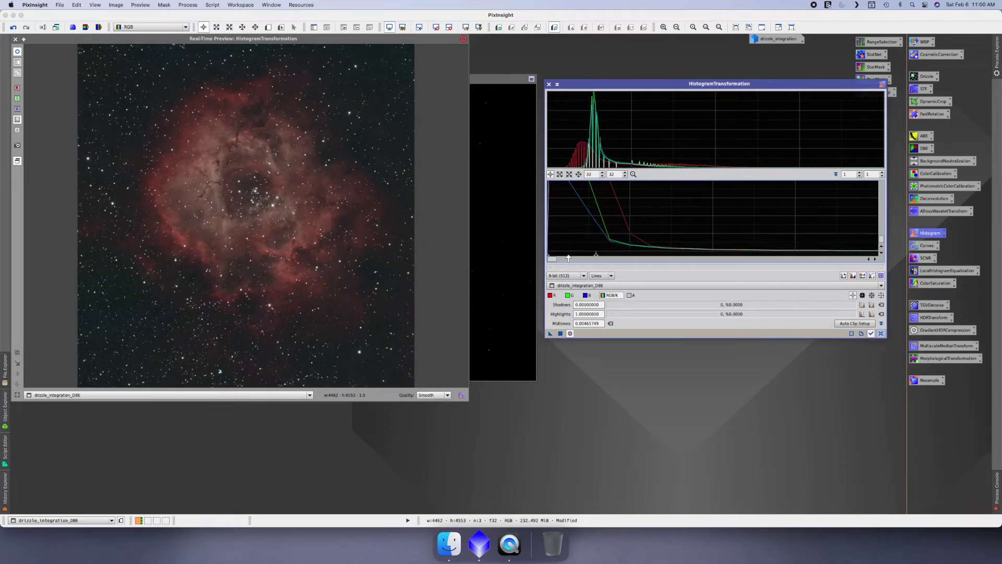
# - Fine-tune Shadows to 0.00044328 and Midtones to about 0.0018, then close the preview
pyautogui.moveTo(548, 257); pyautogui.dragTo(552, 258)
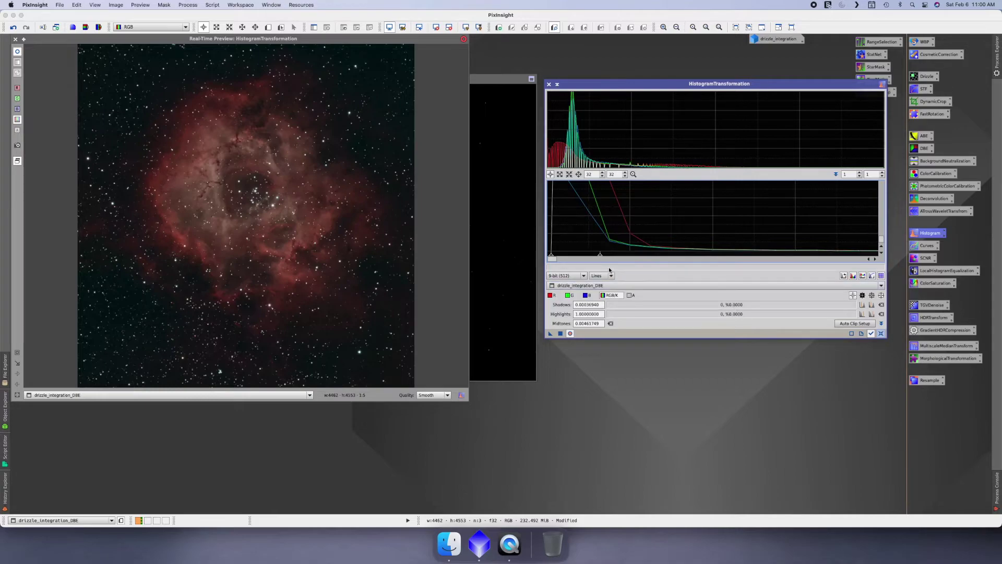
pyautogui.moveTo(552, 258); pyautogui.dragTo(560, 257)
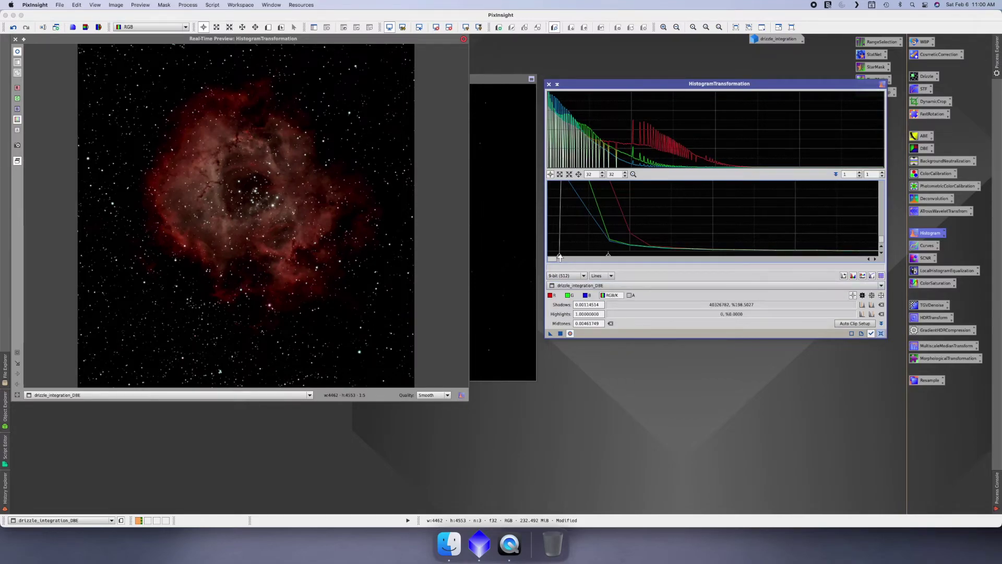
pyautogui.moveTo(560, 257); pyautogui.dragTo(553, 258)
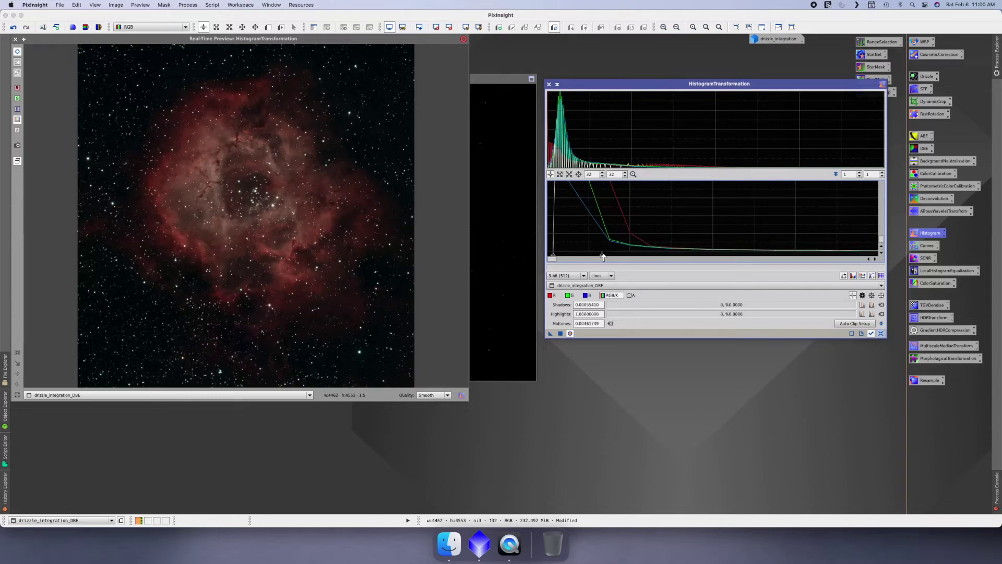
pyautogui.moveTo(604, 257); pyautogui.dragTo(575, 257)
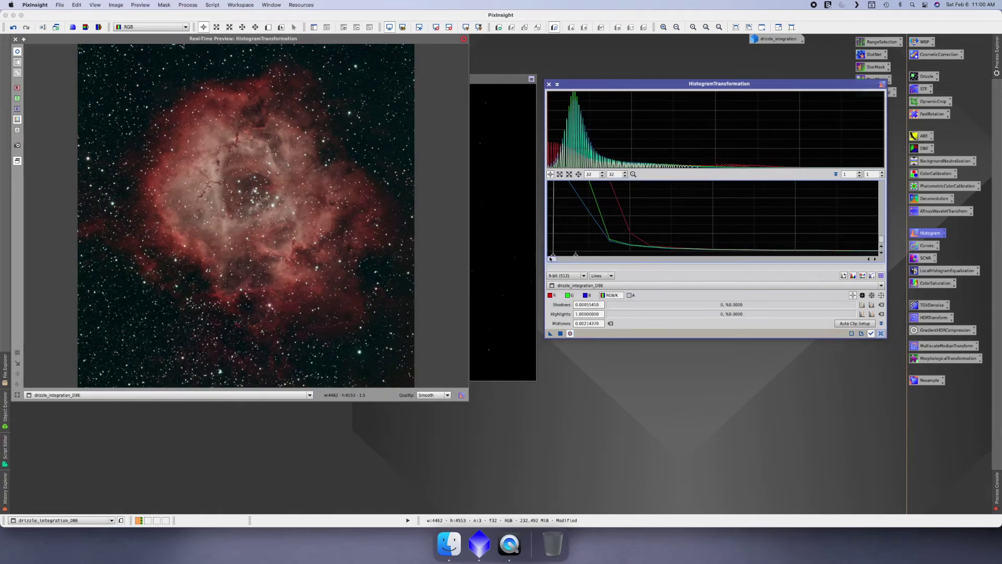
pyautogui.moveTo(553, 257); pyautogui.dragTo(553, 258)
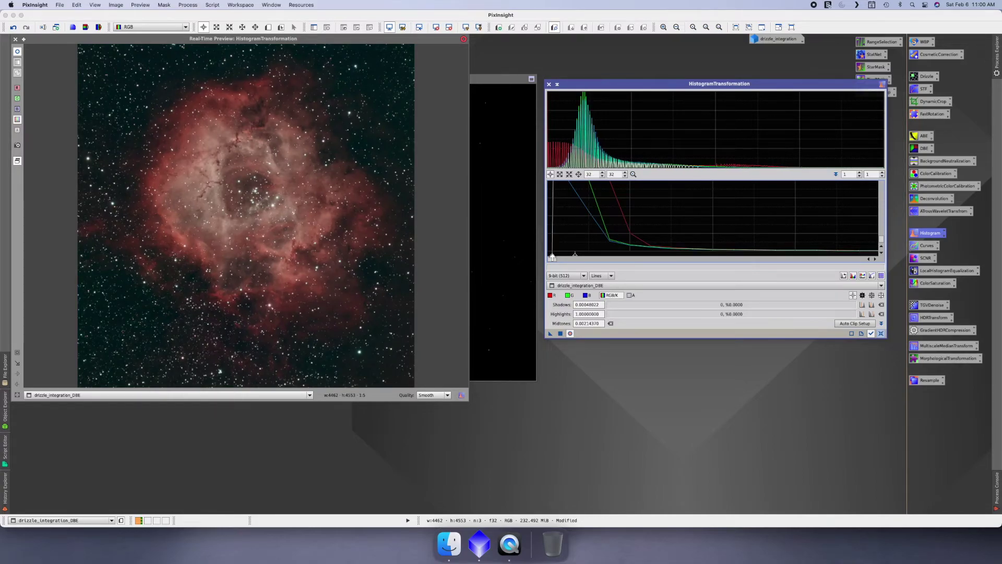
pyautogui.moveTo(553, 257)
pyautogui.mouseDown()
pyautogui.moveTo(580, 257)
pyautogui.moveTo(571, 257)
pyautogui.mouseUp()
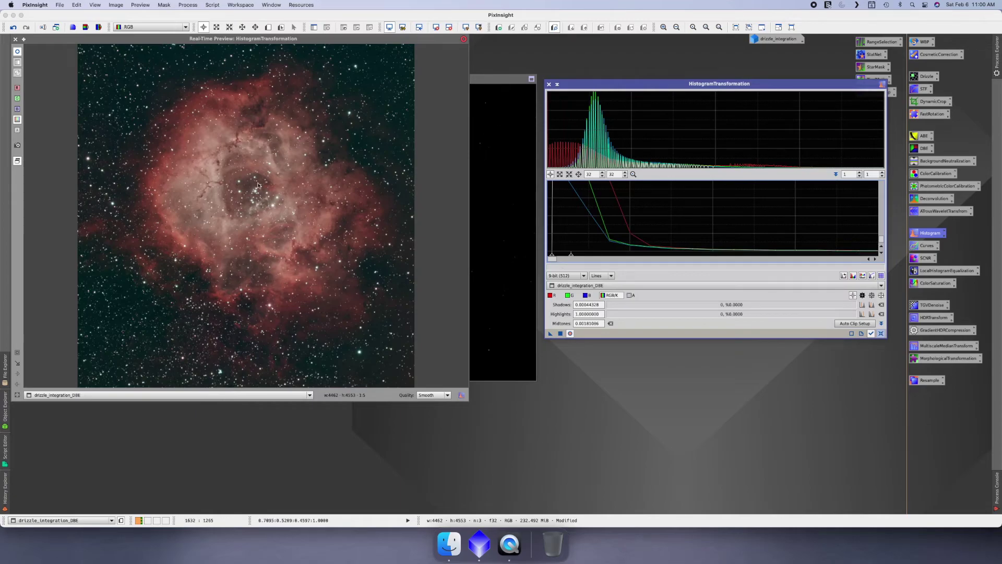
pyautogui.click(15, 39)
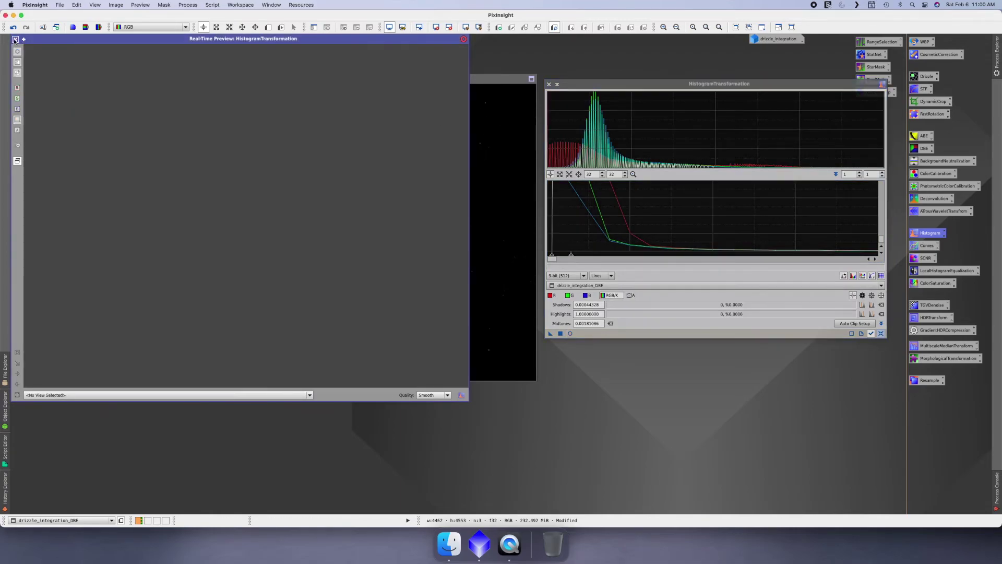
# - Apply the histogram stretch to drizzle_integration_DBE and close HistogramTransformation
pyautogui.moveTo(551, 334); pyautogui.dragTo(390, 215)
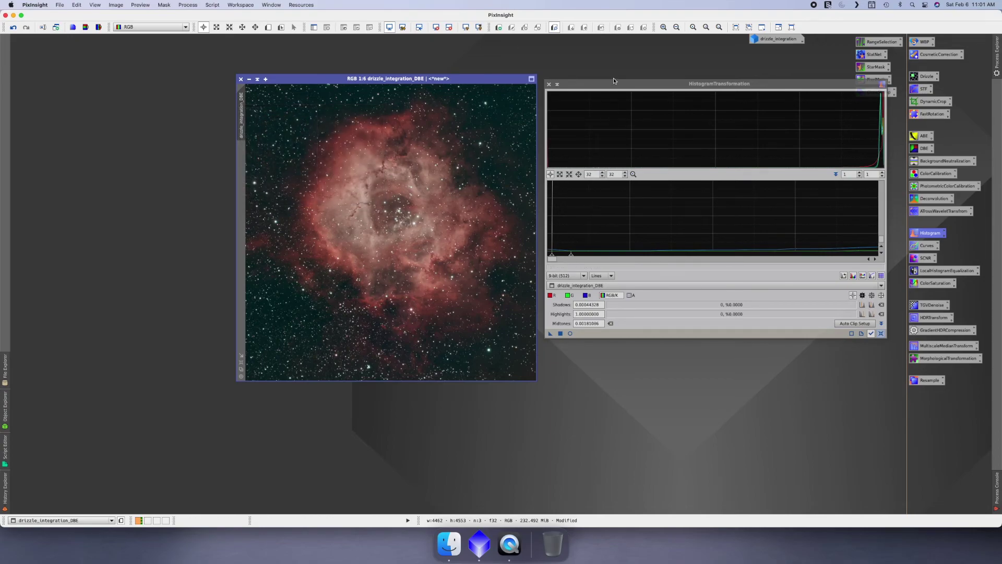
pyautogui.click(549, 84)
pyautogui.click(59, 5)
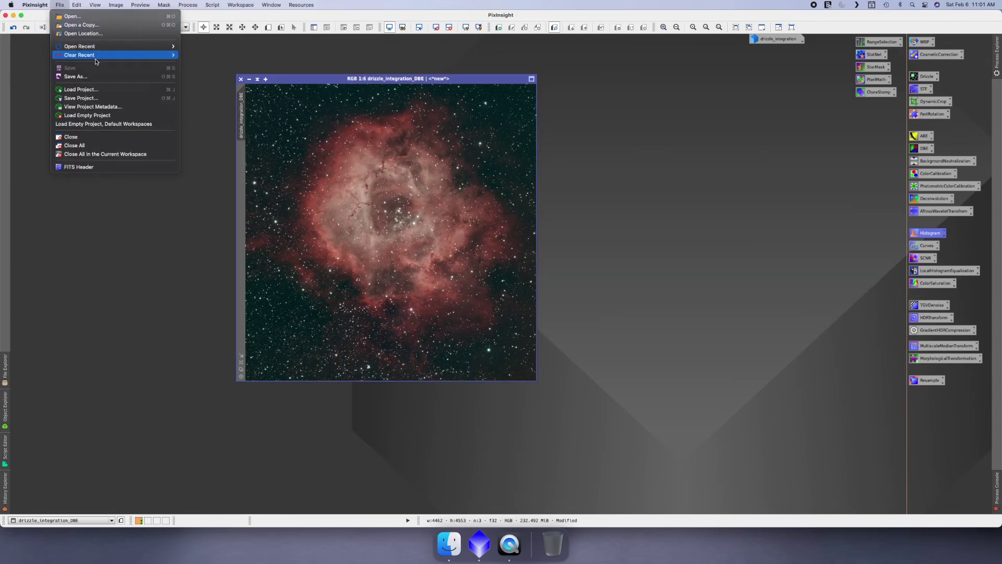
# - Save the project as rose.pxiproject, overwriting the existing Desktop copy
pyautogui.click(95, 98)
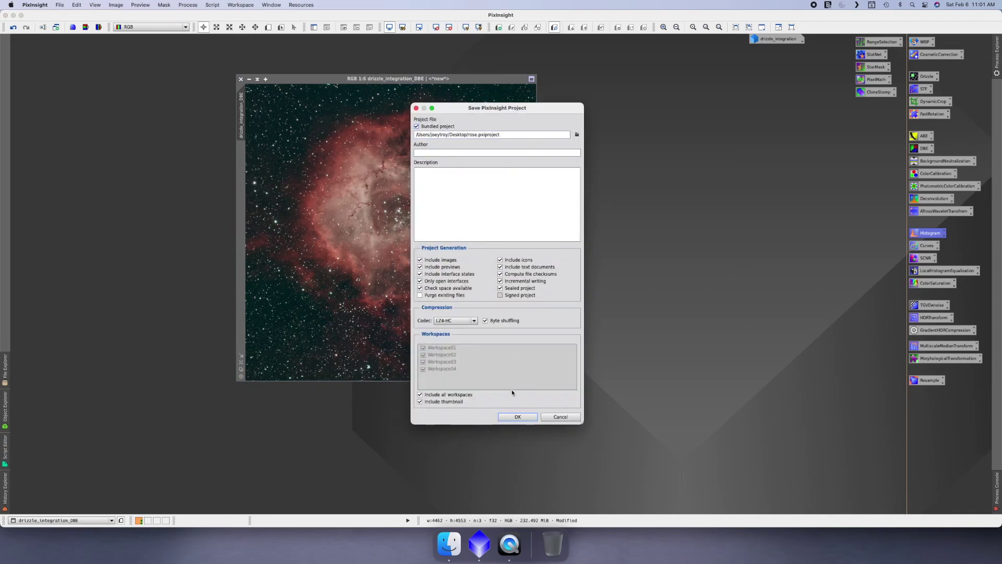
pyautogui.click(512, 417)
pyautogui.click(528, 281)
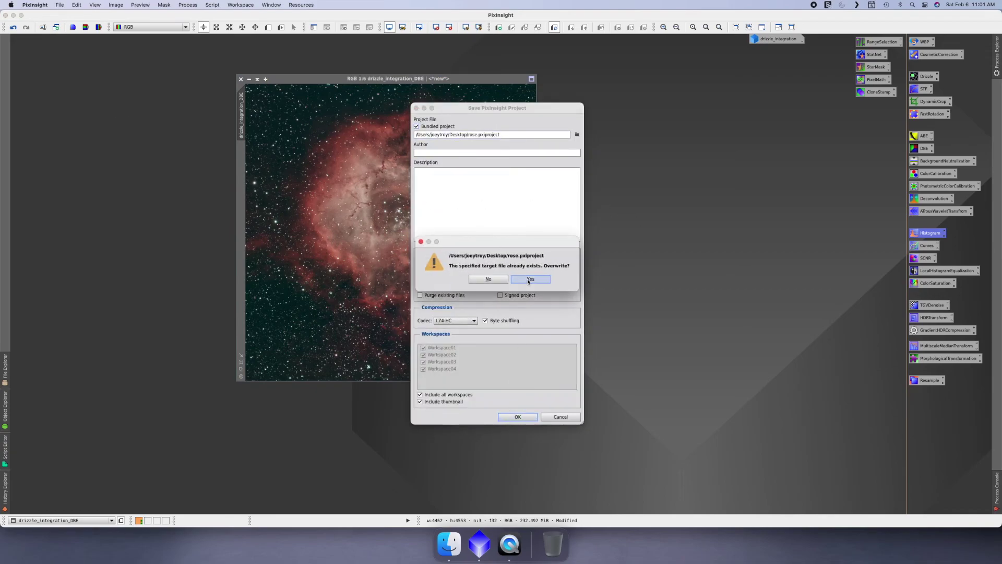